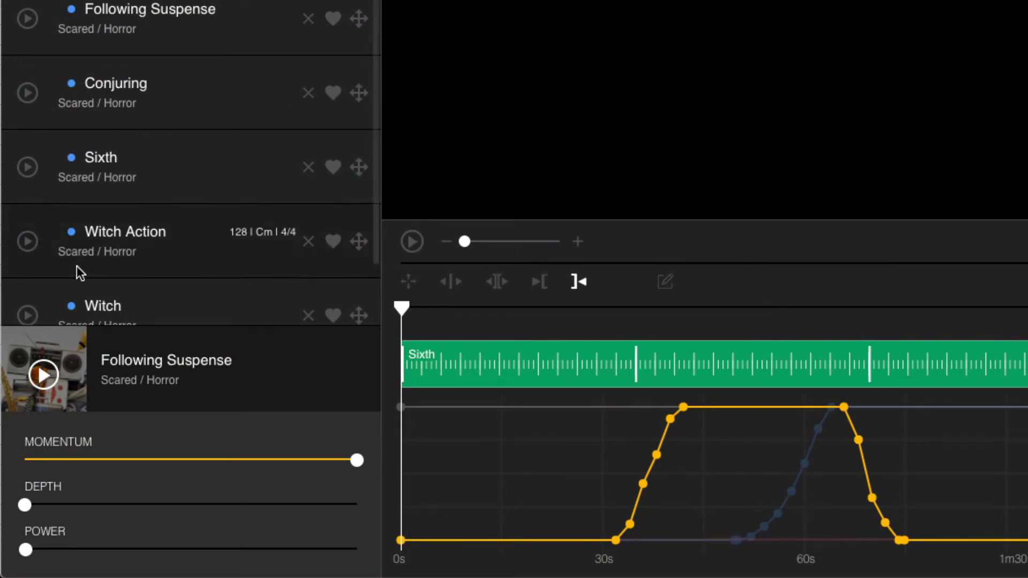
{"action": "scroll", "coordinate": [123, 192], "scroll_direction": "down", "scroll_amount": 1}
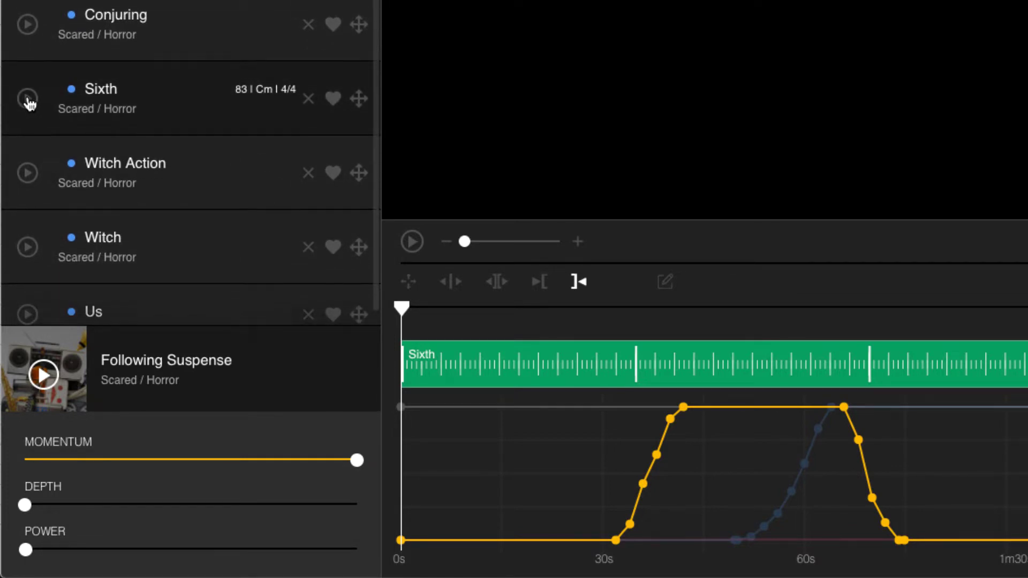
- Start playing the Sixth horror track at full momentum, depth and power
{"action": "left_click", "coordinate": [28, 98]}
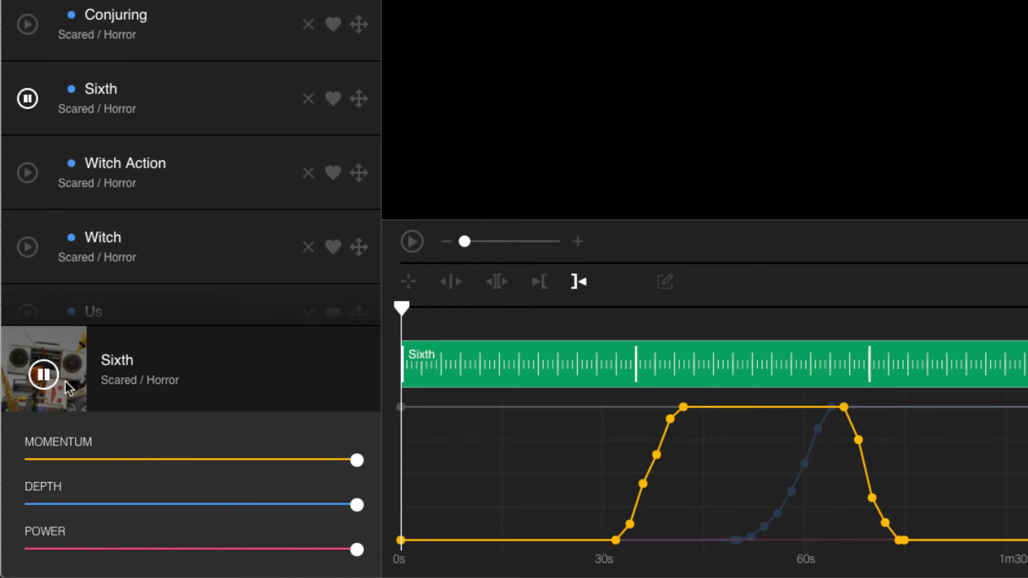
- Pause Sixth and drop the Momentum and Depth sliders to zero
{"action": "left_click", "coordinate": [44, 376]}
{"action": "left_click_drag", "start_coordinate": [356, 461], "coordinate": [3, 460]}
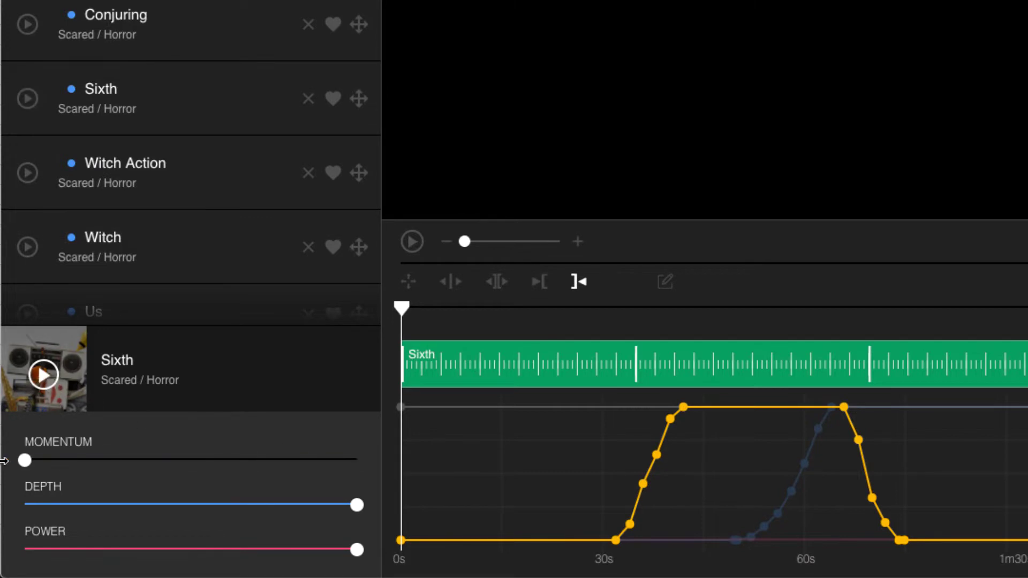
{"action": "left_click_drag", "start_coordinate": [357, 505], "coordinate": [4, 505]}
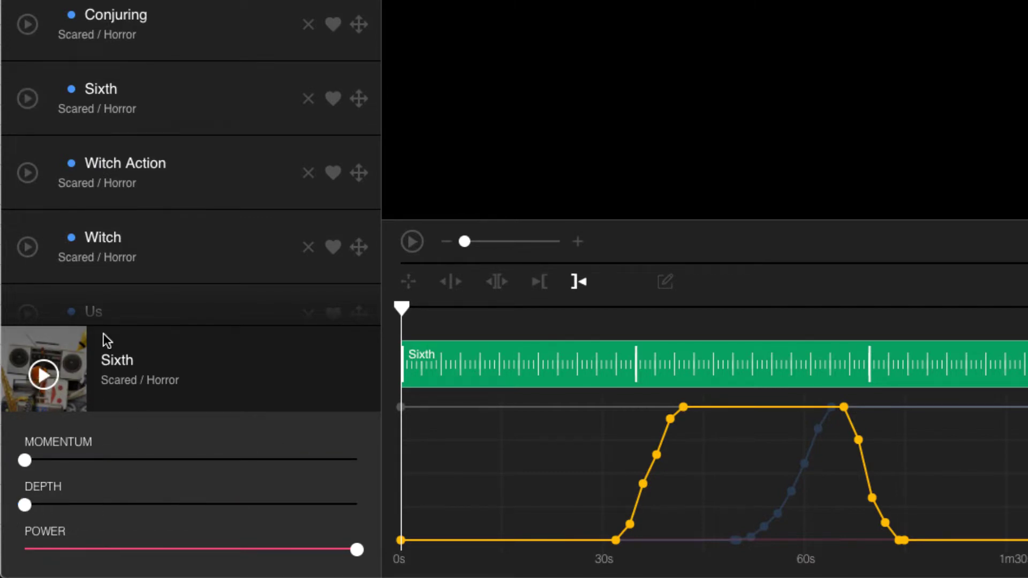
- Audition Sixth with only Power raised, then set Power to zero and Depth to maximum
{"action": "left_click", "coordinate": [44, 376]}
{"action": "left_click", "coordinate": [43, 376]}
{"action": "left_click_drag", "start_coordinate": [356, 549], "coordinate": [12, 550]}
{"action": "left_click_drag", "start_coordinate": [25, 504], "coordinate": [417, 519]}
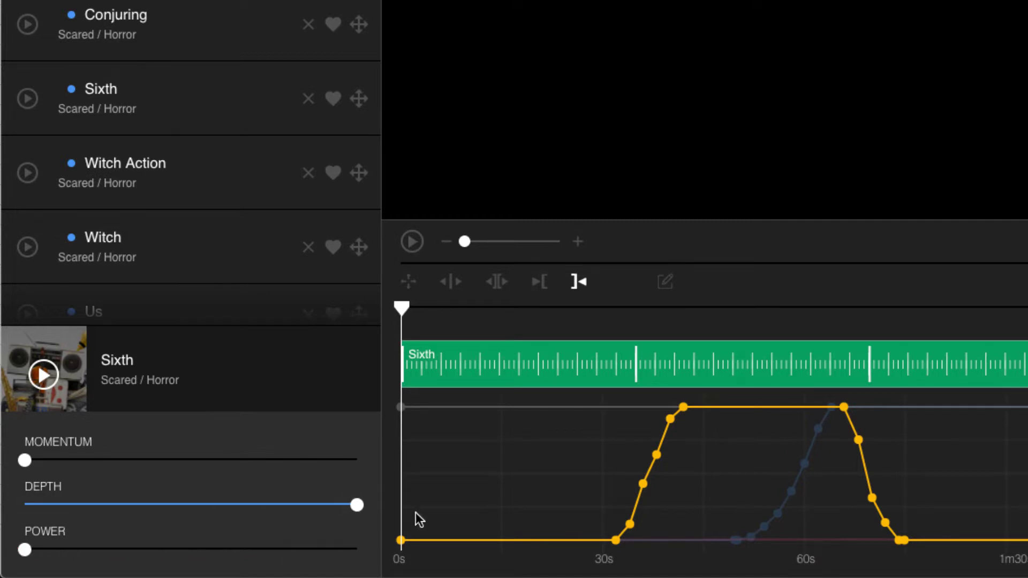
- Audition Sixth with only Depth raised, then pause and return Depth to zero
{"action": "left_click", "coordinate": [44, 375]}
{"action": "left_click", "coordinate": [43, 375]}
{"action": "left_click_drag", "start_coordinate": [357, 506], "coordinate": [89, 505]}
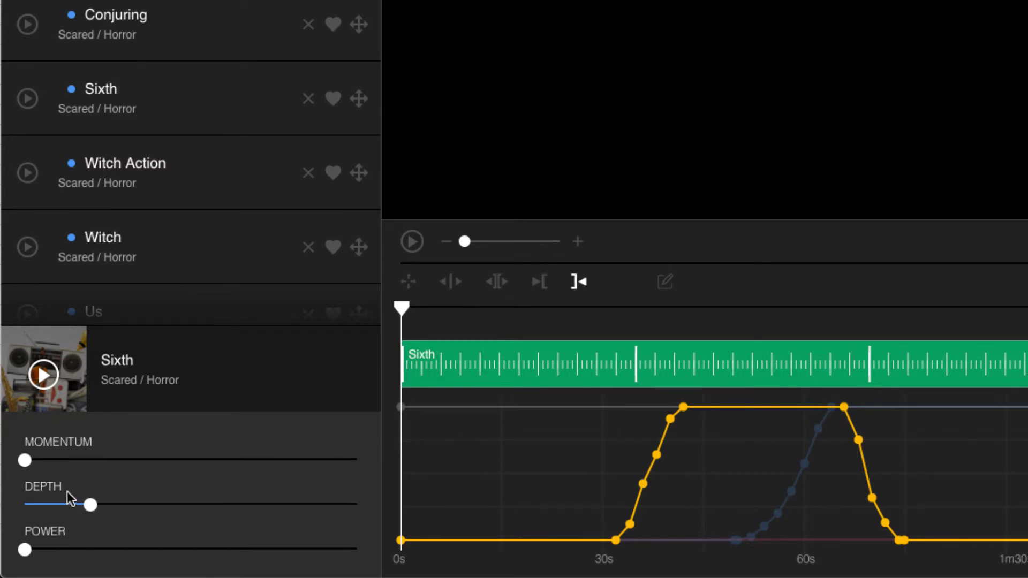
{"action": "left_click", "coordinate": [43, 375]}
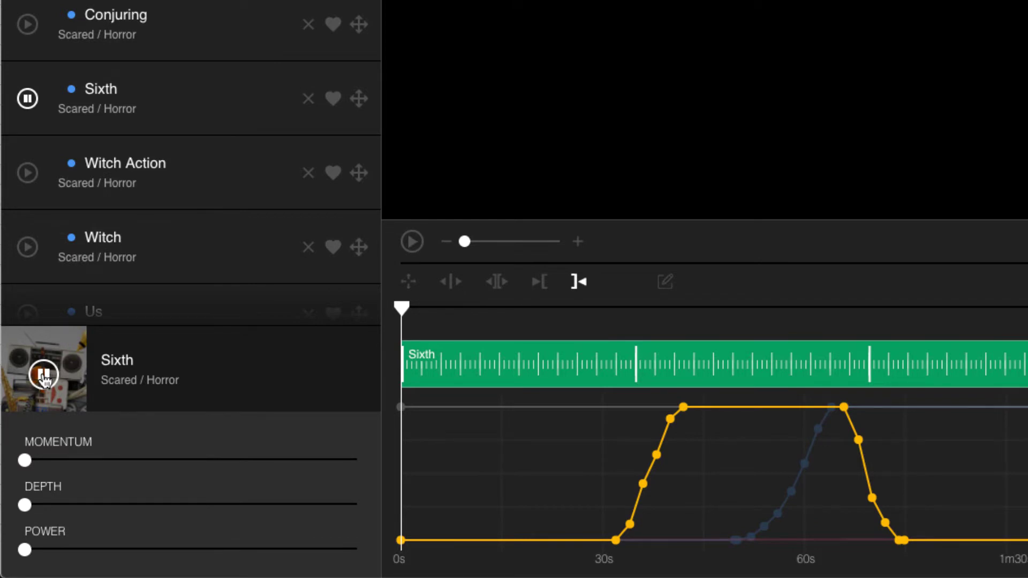
{"action": "left_click", "coordinate": [45, 376]}
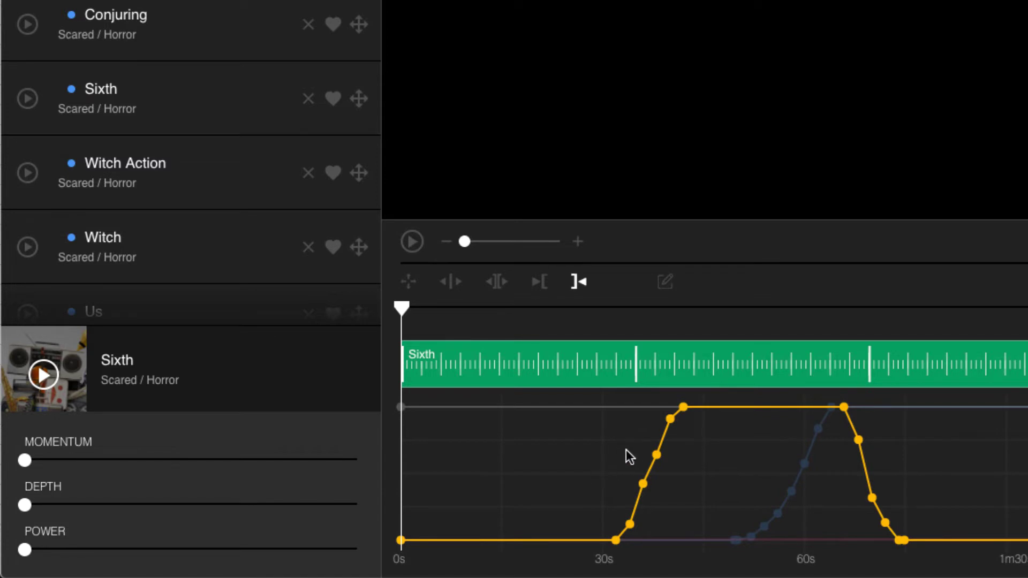